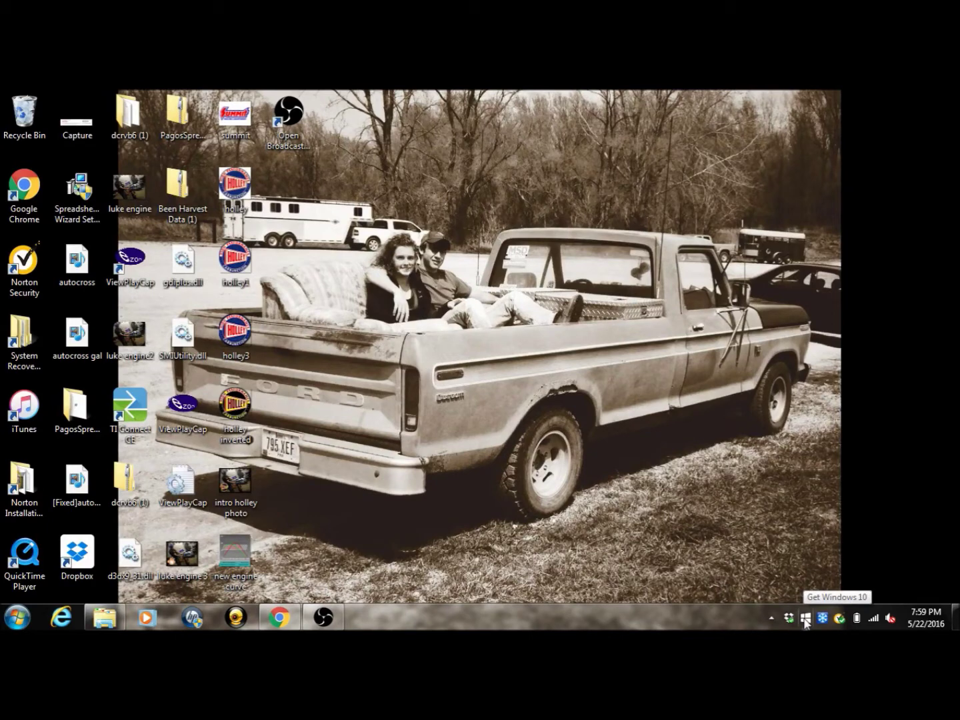
Set the GWX (Get Windows 10) notification area icon to Hide icon and notifications and apply the change.
left_click(768, 622)
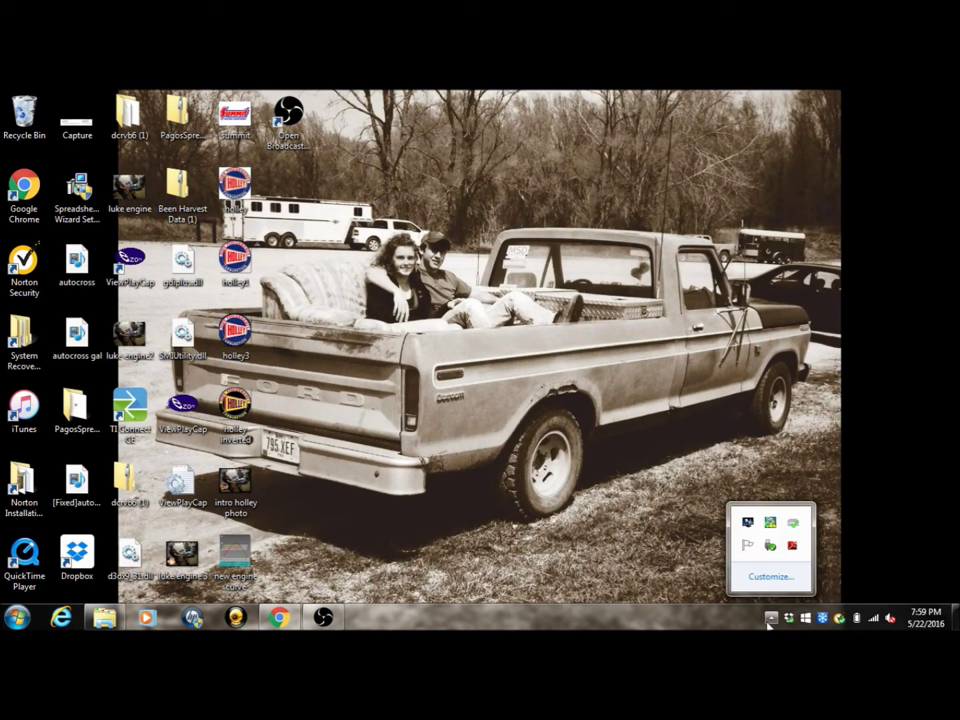
left_click(765, 579)
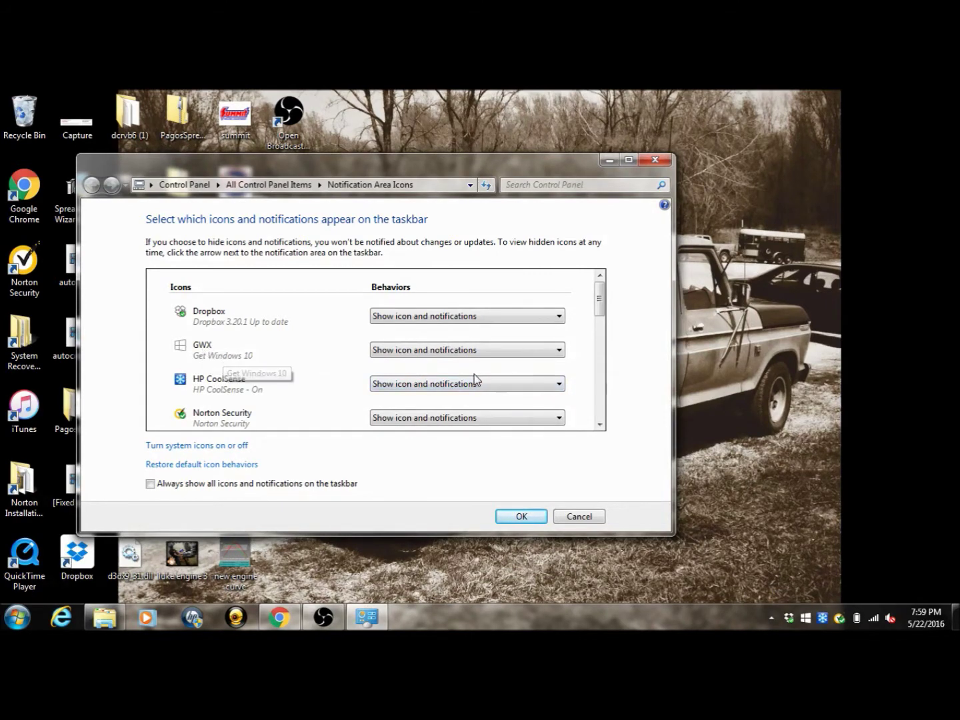
left_click(559, 350)
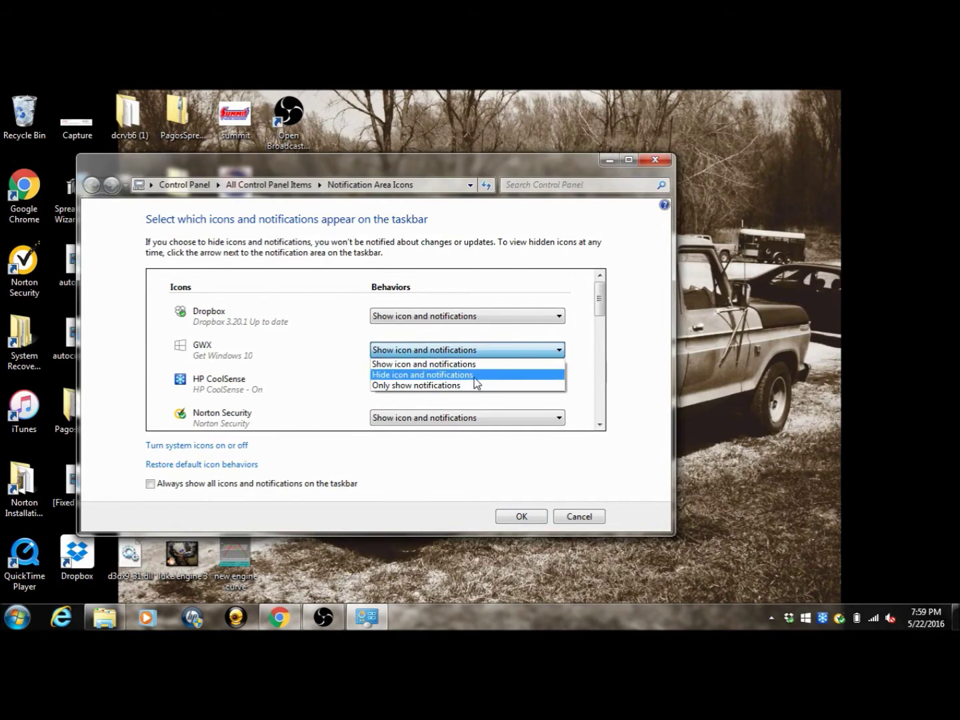
left_click(470, 375)
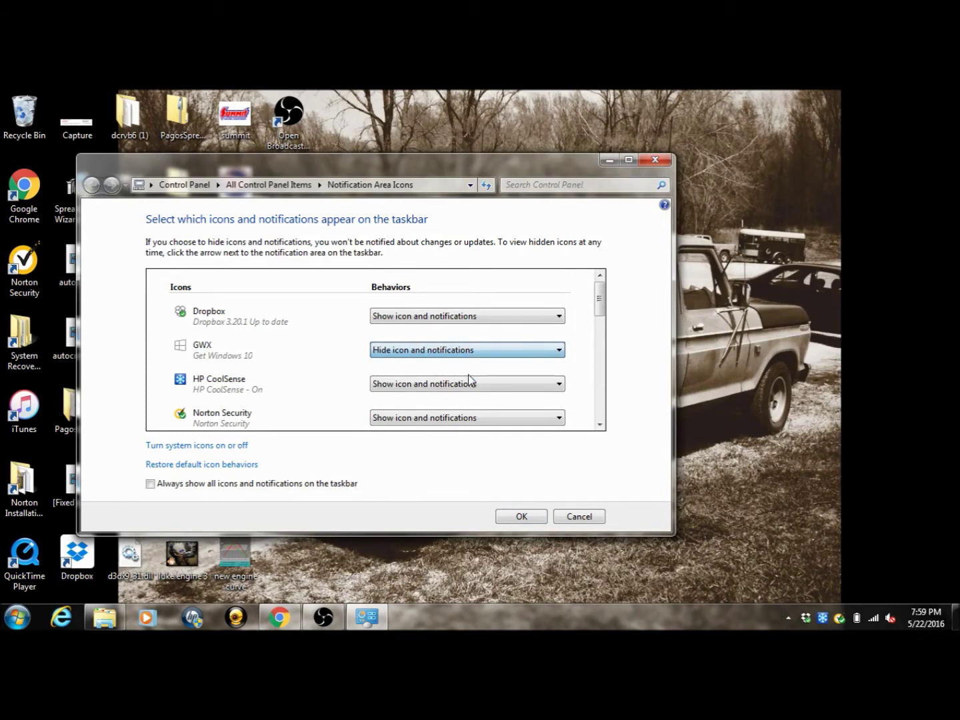
left_click(519, 519)
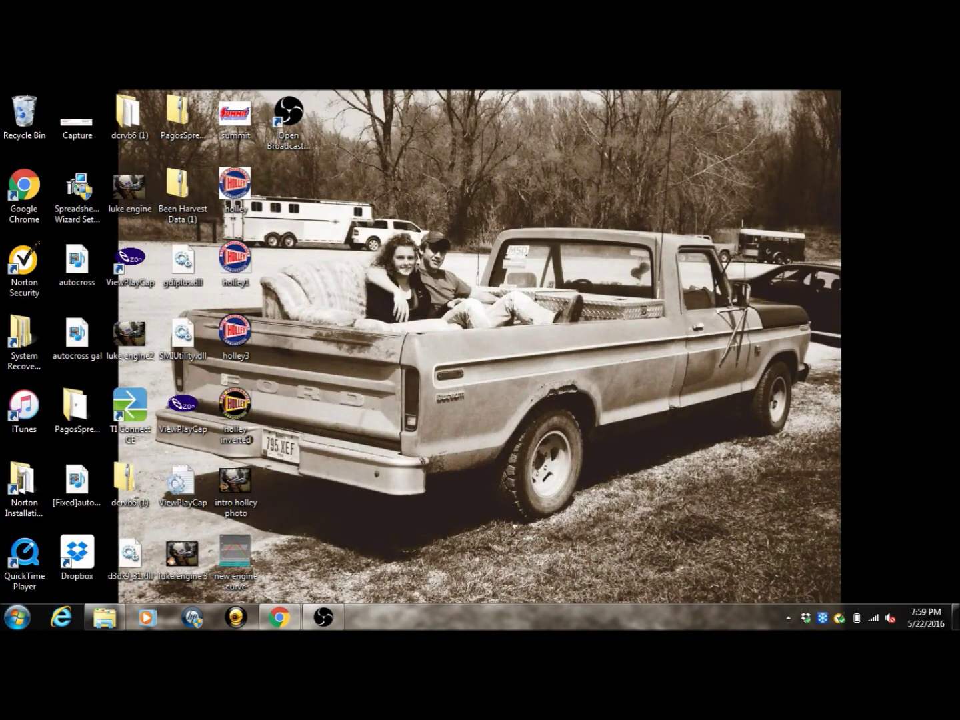
End the GWX.exe process in Windows Task Manager and minimize the Task Manager window.
key("ctrl+shift+Escape")
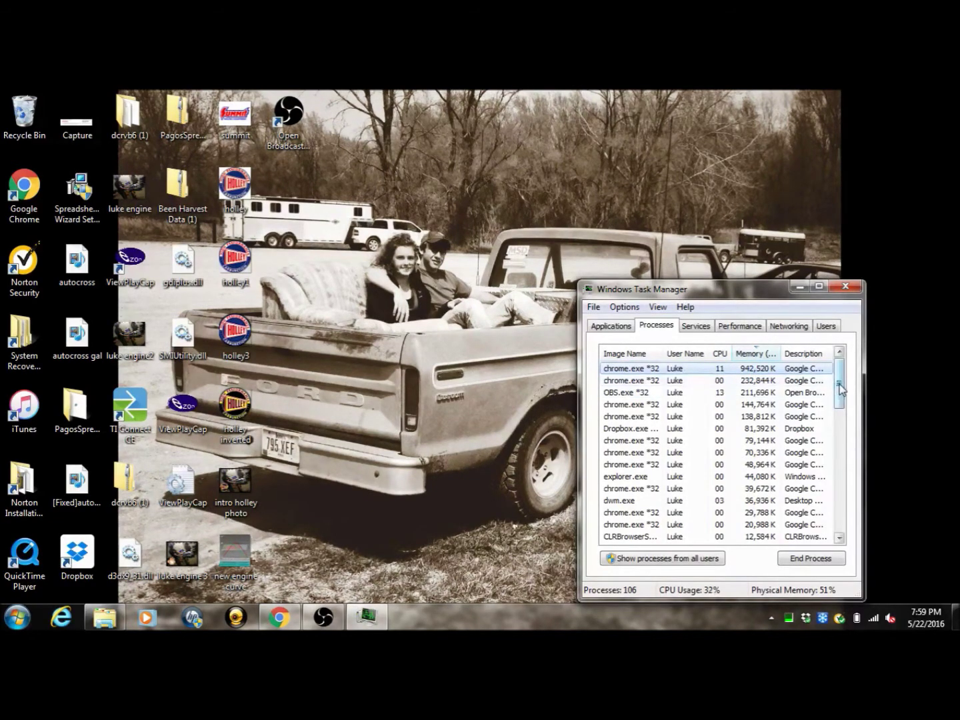
left_click_drag(842, 390, 843, 527)
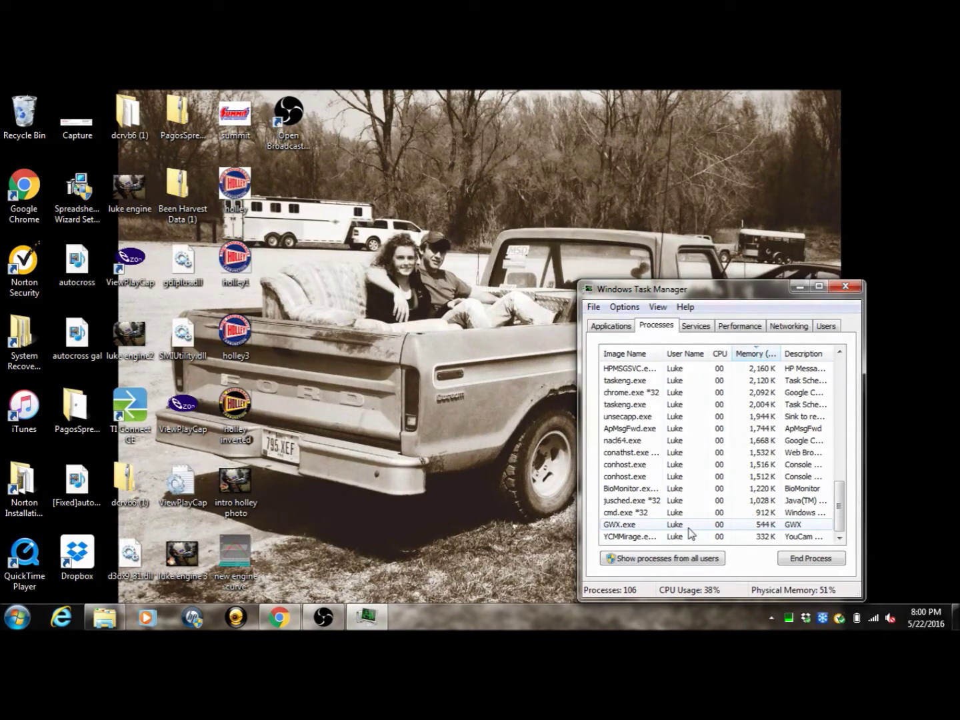
left_click(688, 529)
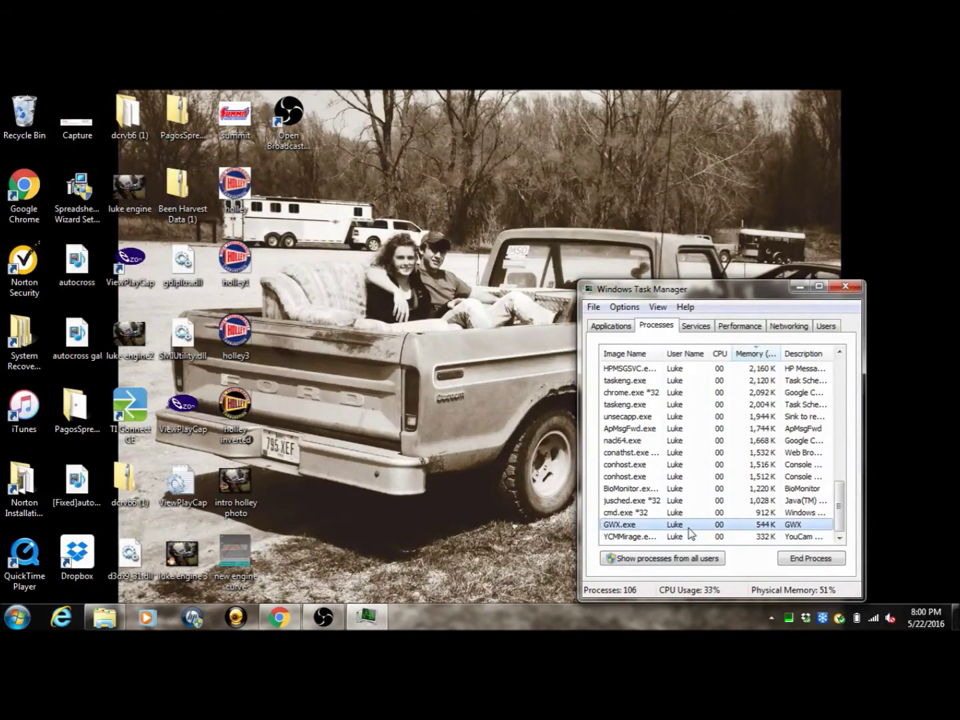
left_click(817, 563)
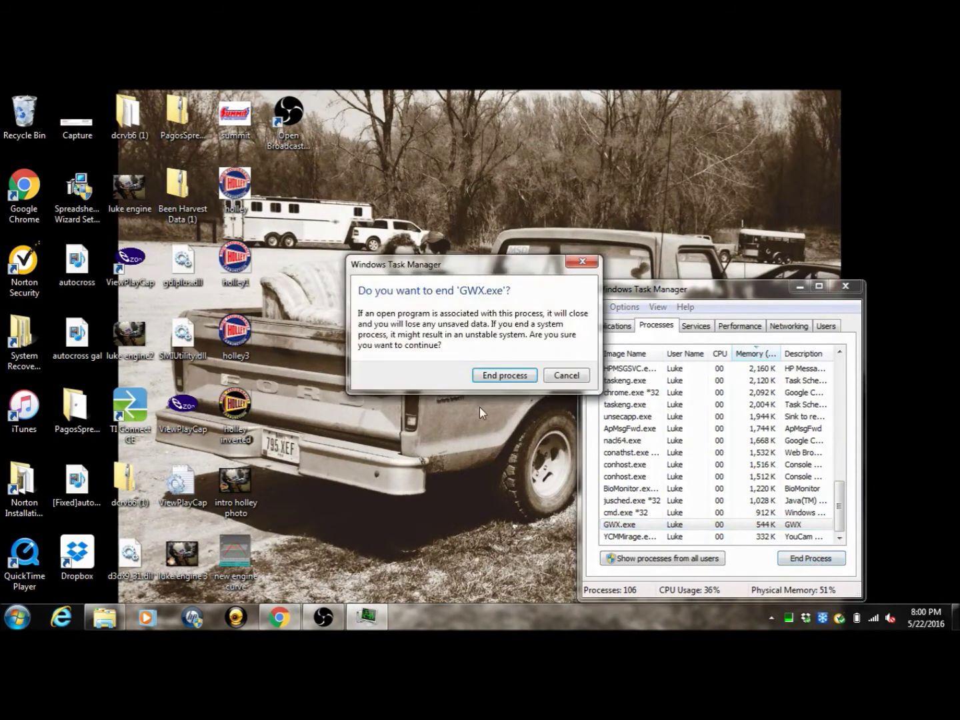
left_click(515, 377)
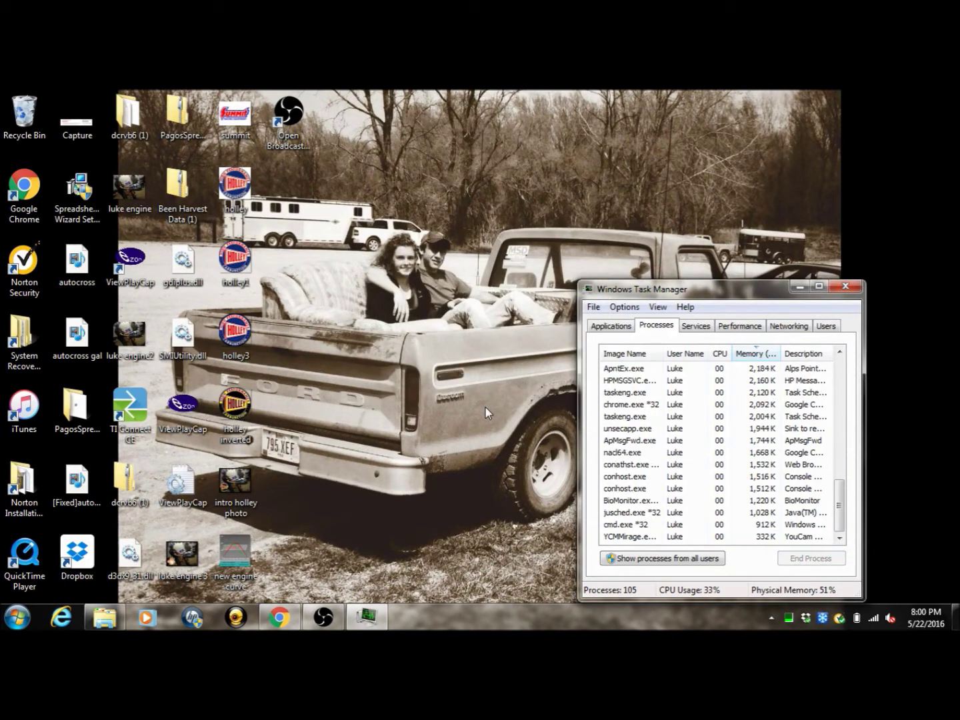
left_click(799, 287)
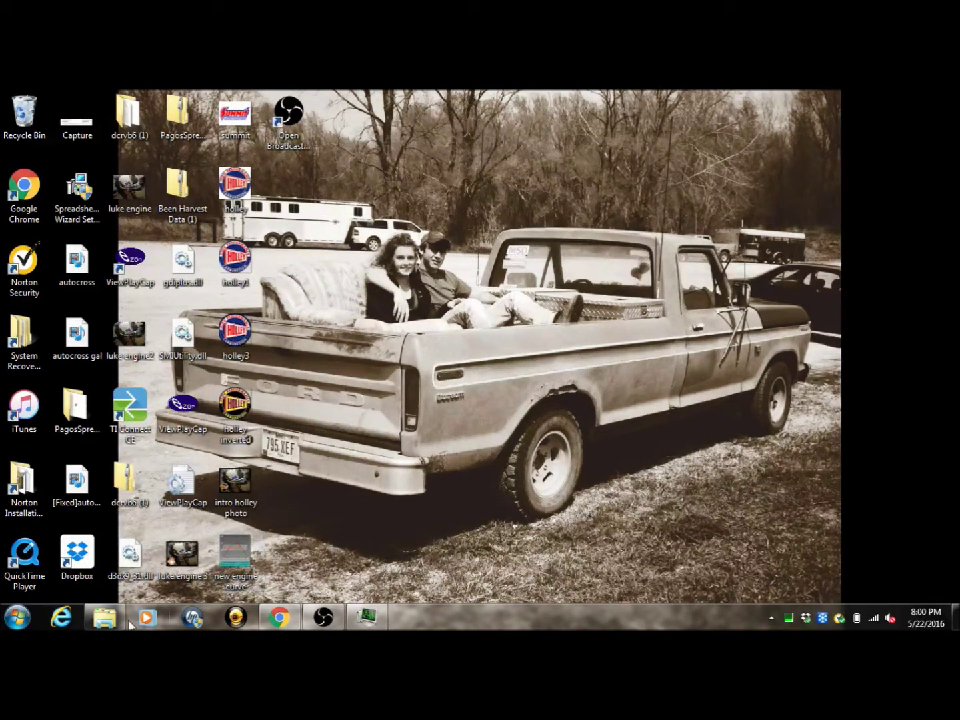
Open the Control Panel list of installed Windows updates under Programs and Features.
left_click(20, 619)
left_click(225, 432)
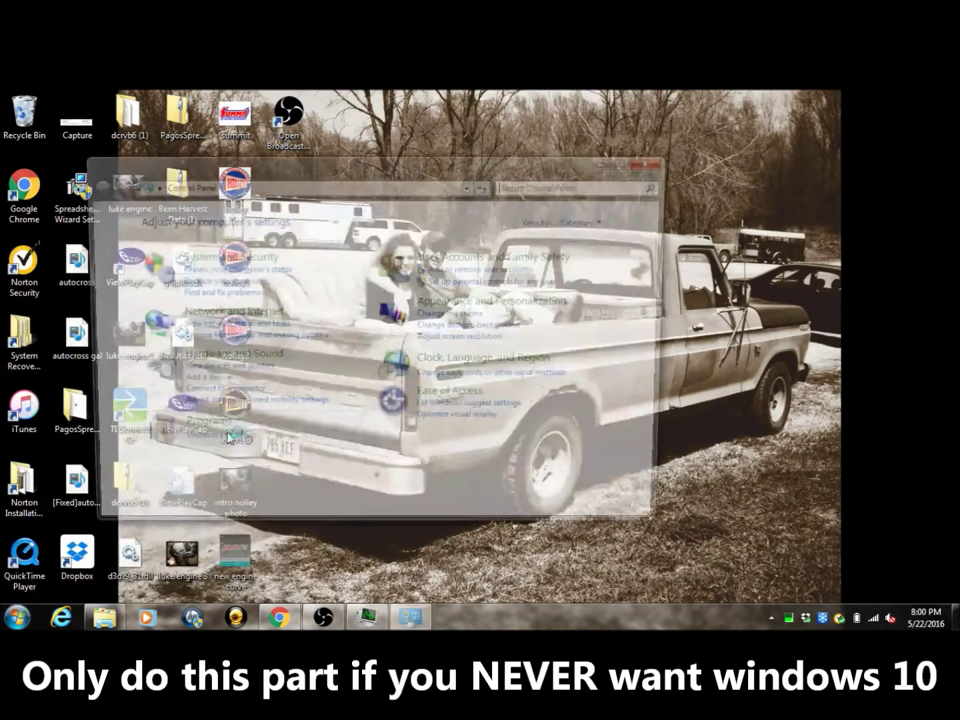
left_click(25, 613)
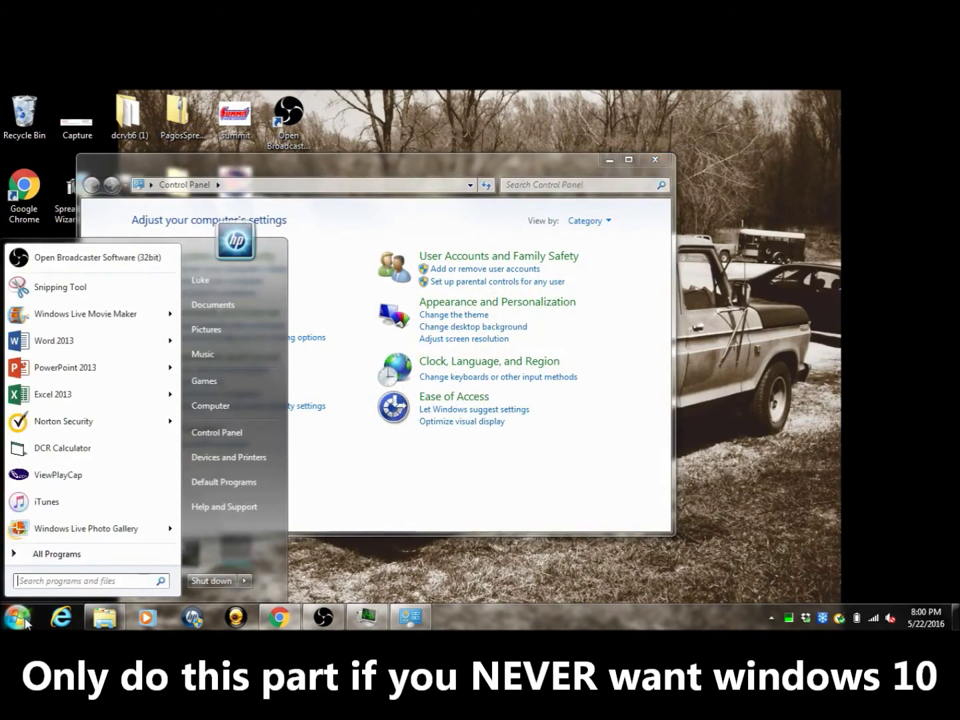
left_click(225, 433)
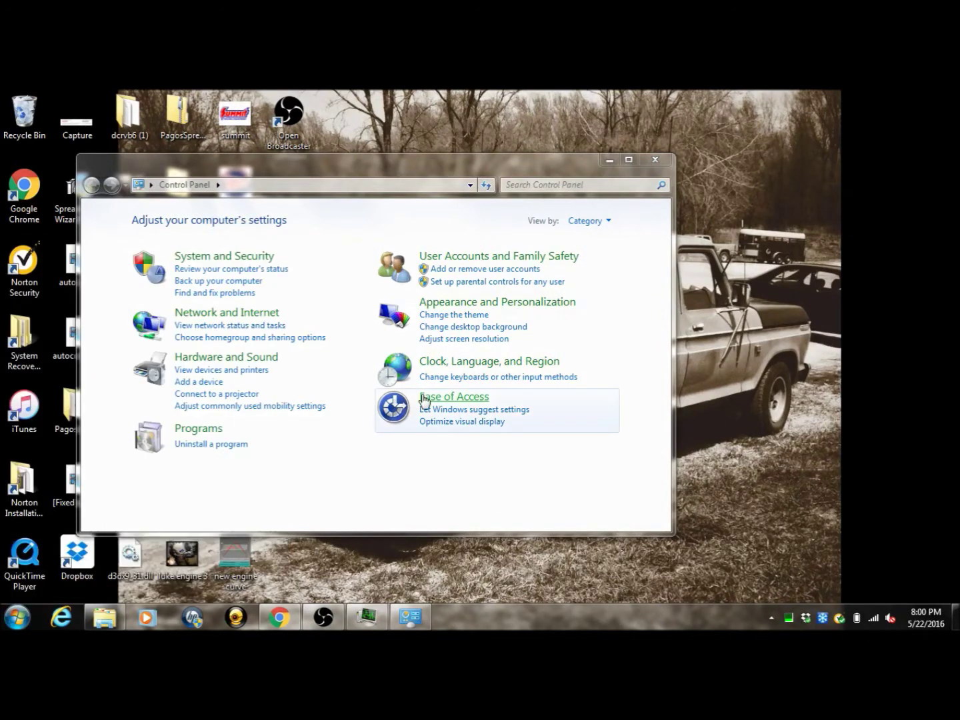
left_click(210, 434)
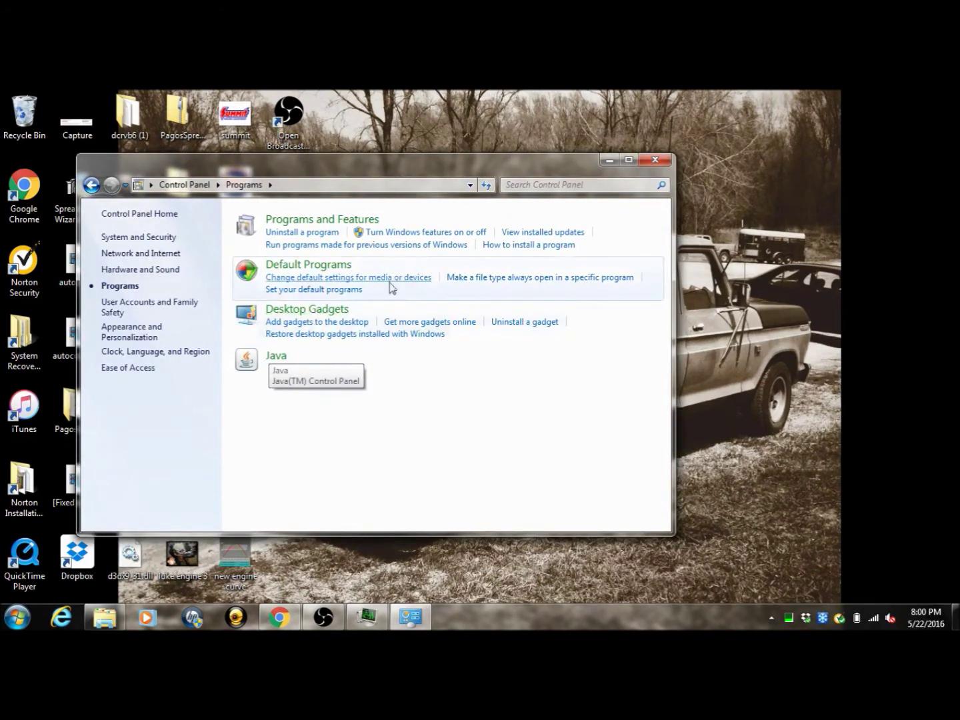
left_click(545, 232)
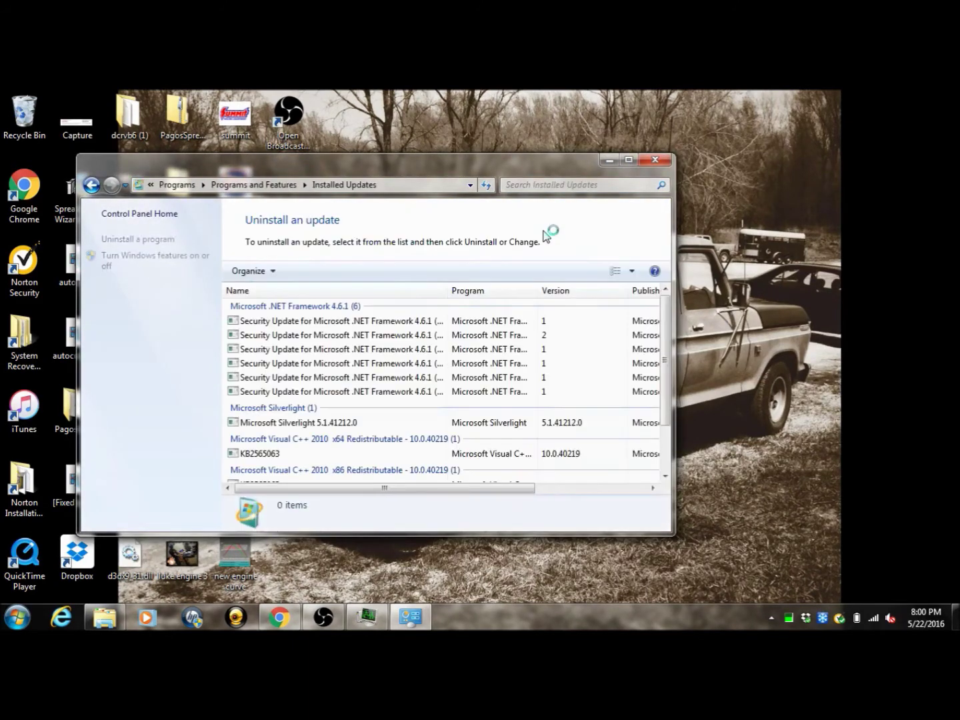
key("alt+Left")
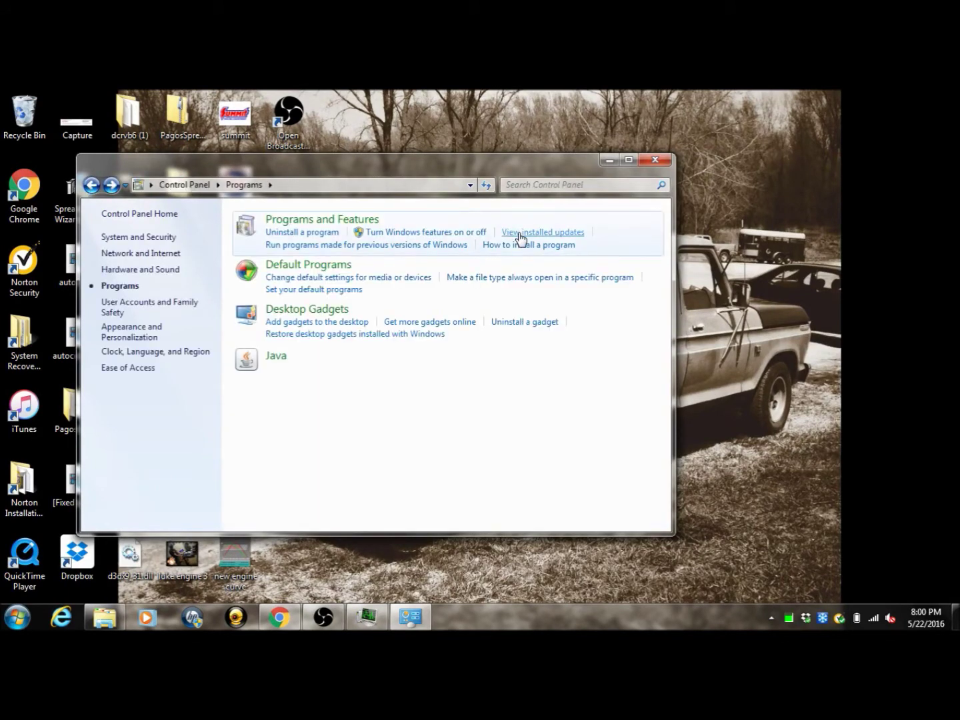
left_click(520, 235)
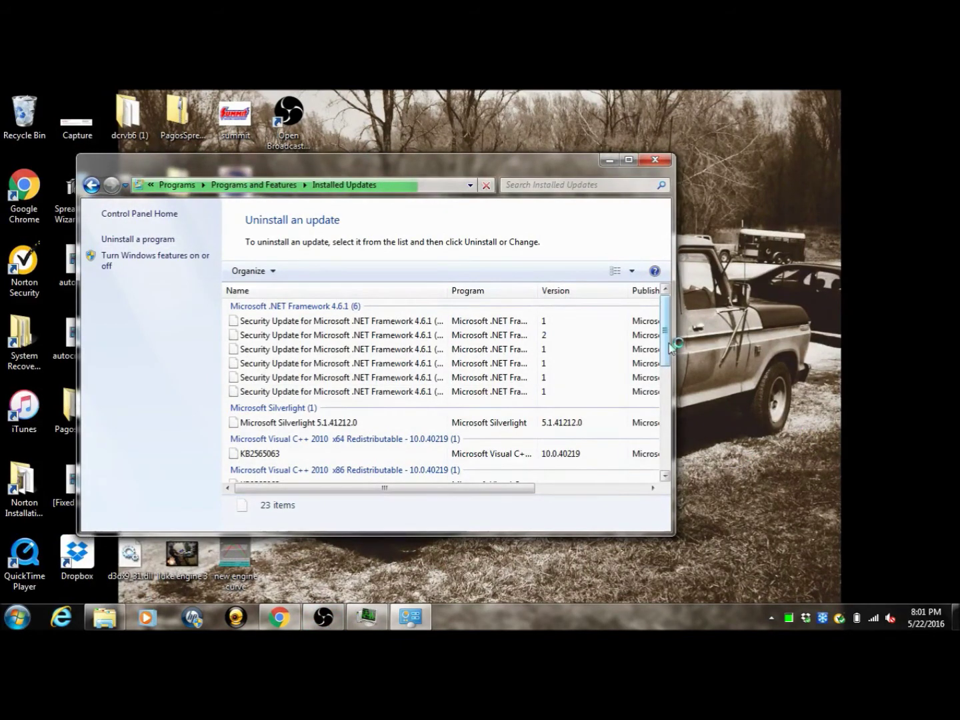
Search the installed updates for (kb3035583).
scroll(667, 376, "down", 2)
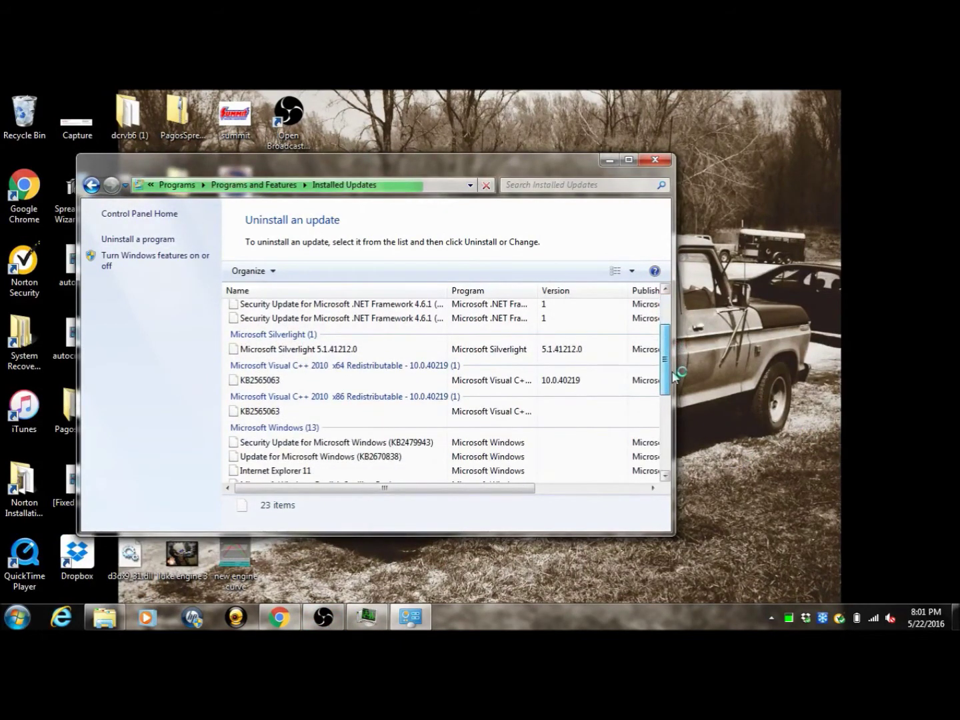
scroll(675, 377, "up", 2)
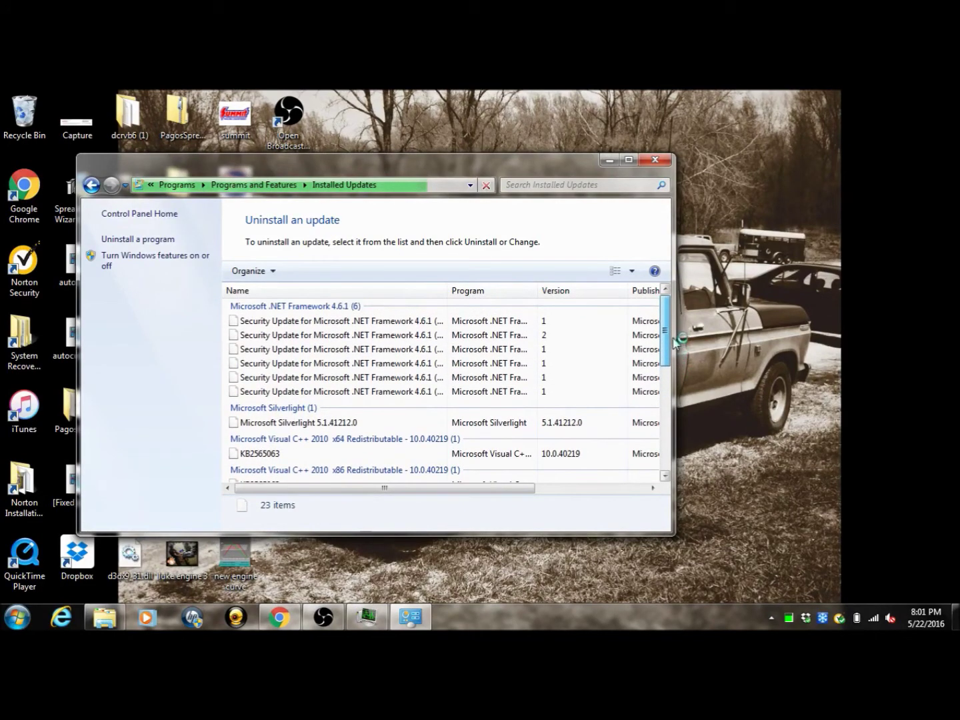
left_click(575, 183)
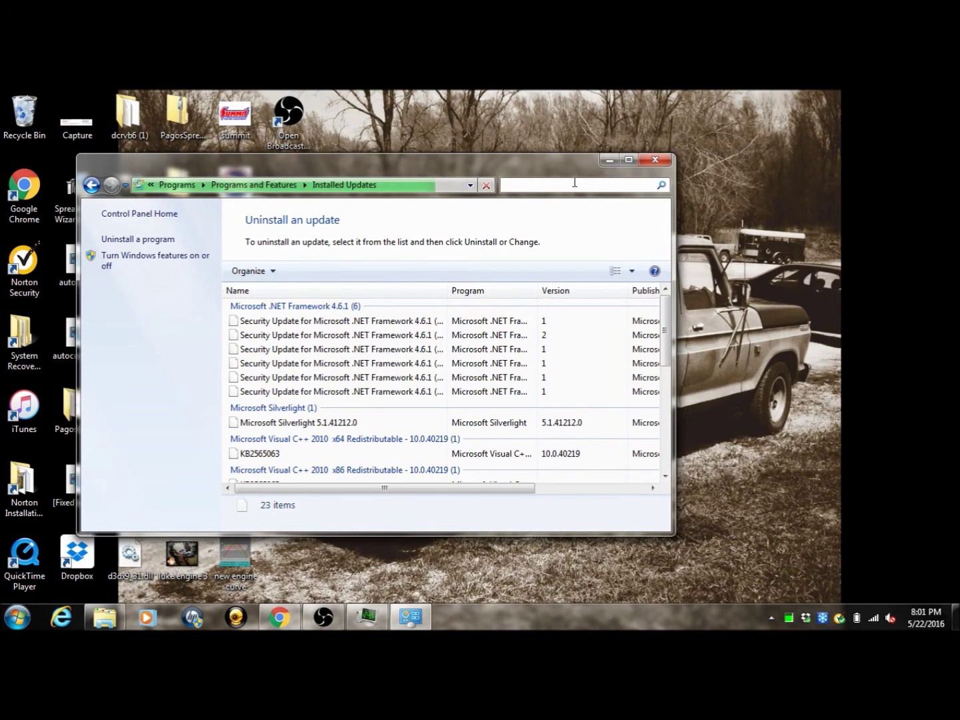
type("(kb")
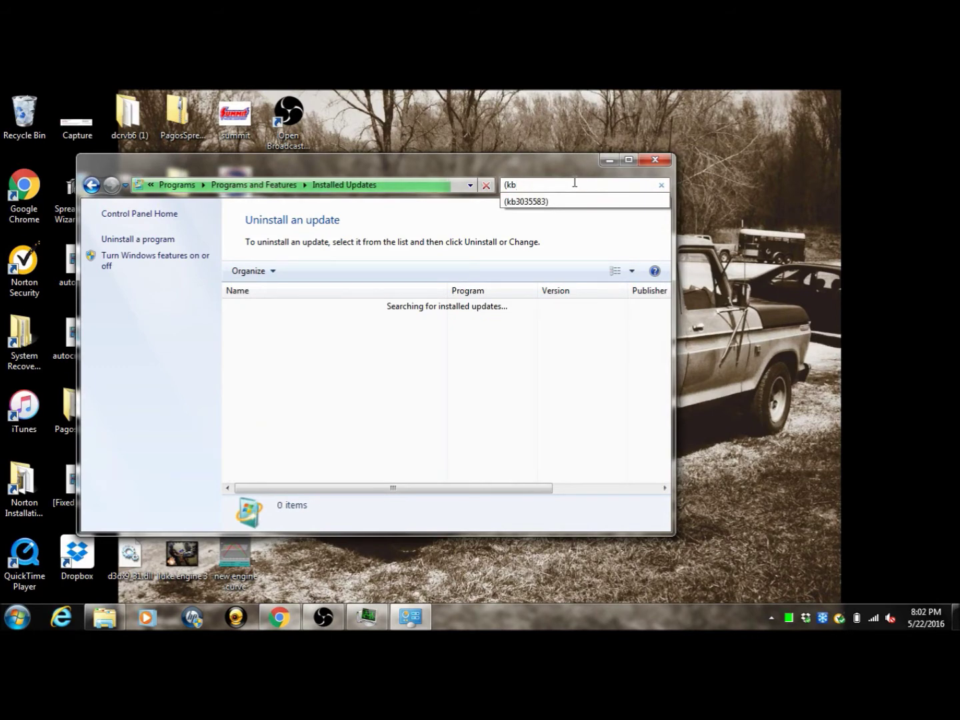
type("303")
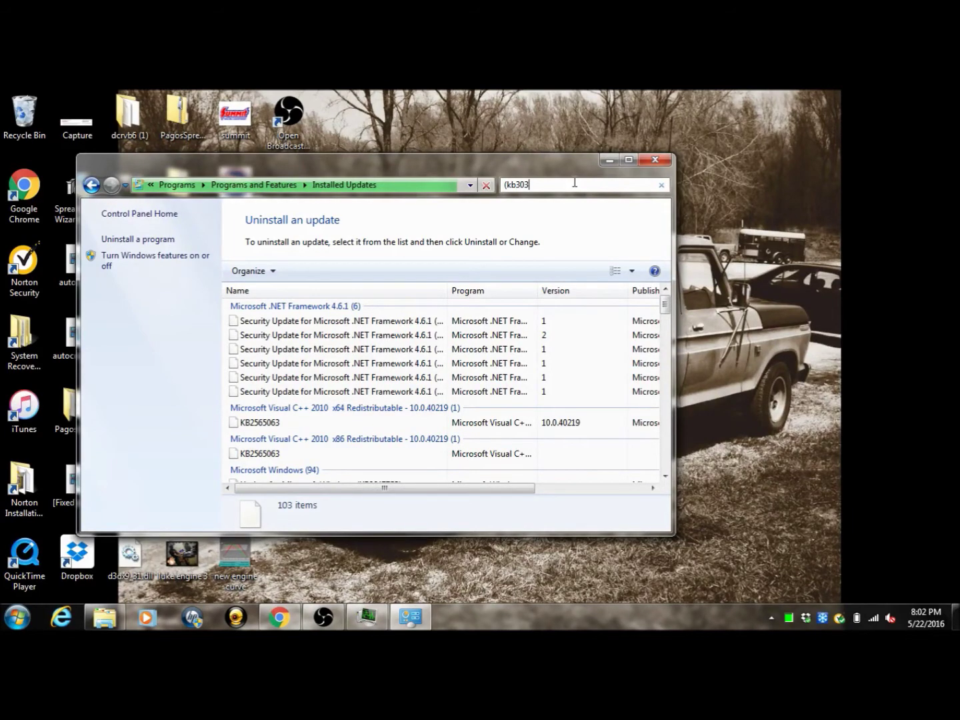
type("5583")
type(")")
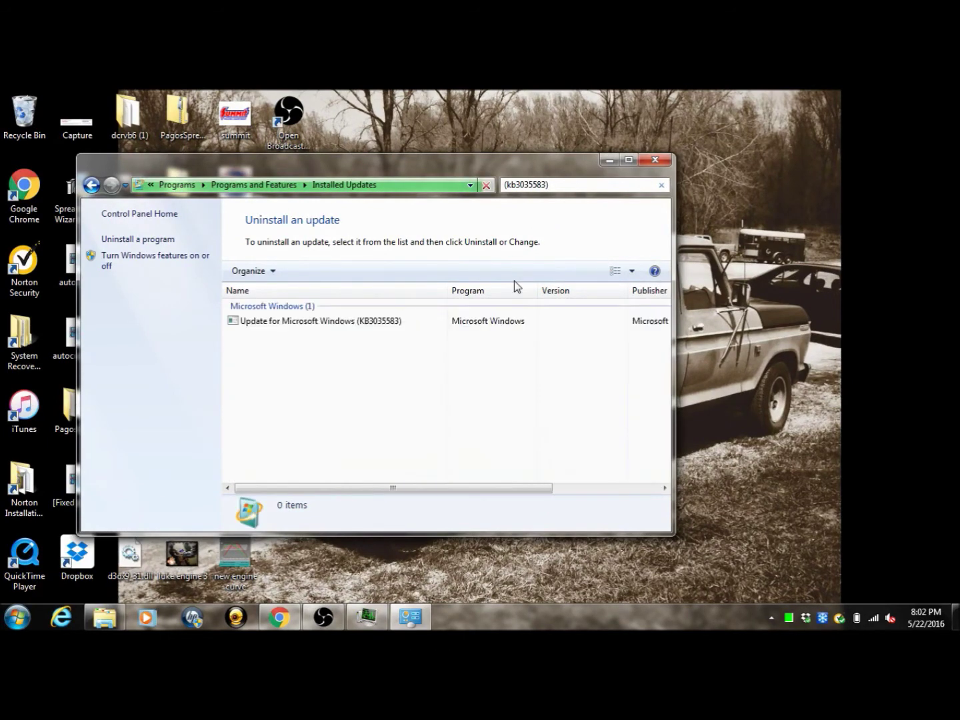
Uninstall the Update for Microsoft Windows (KB3035583) and minimize the Installed Updates window.
left_click(405, 324)
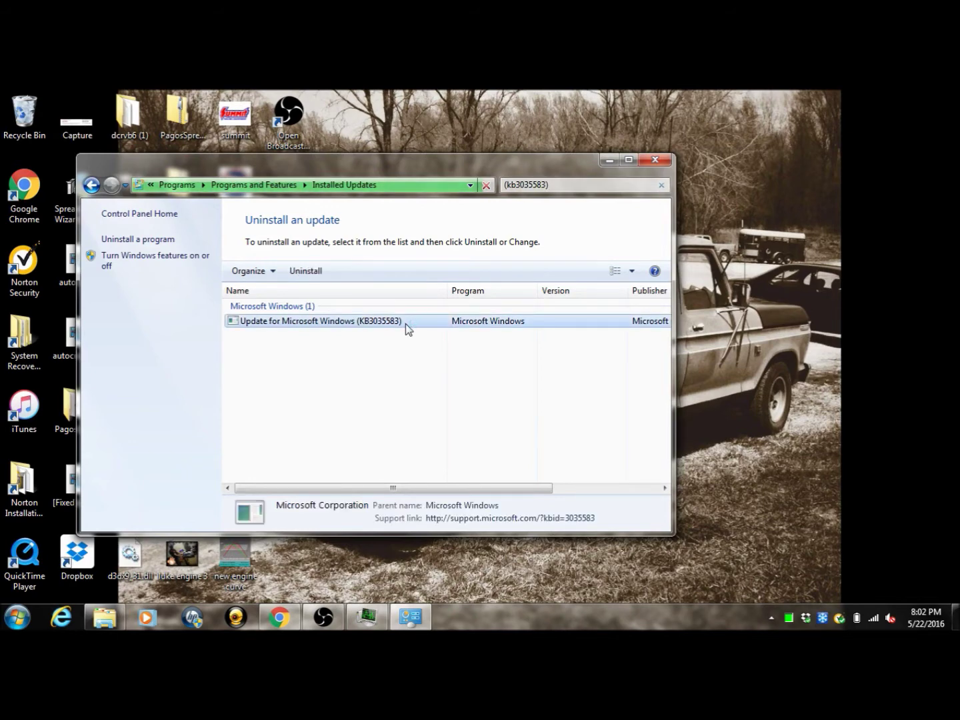
right_click(405, 323)
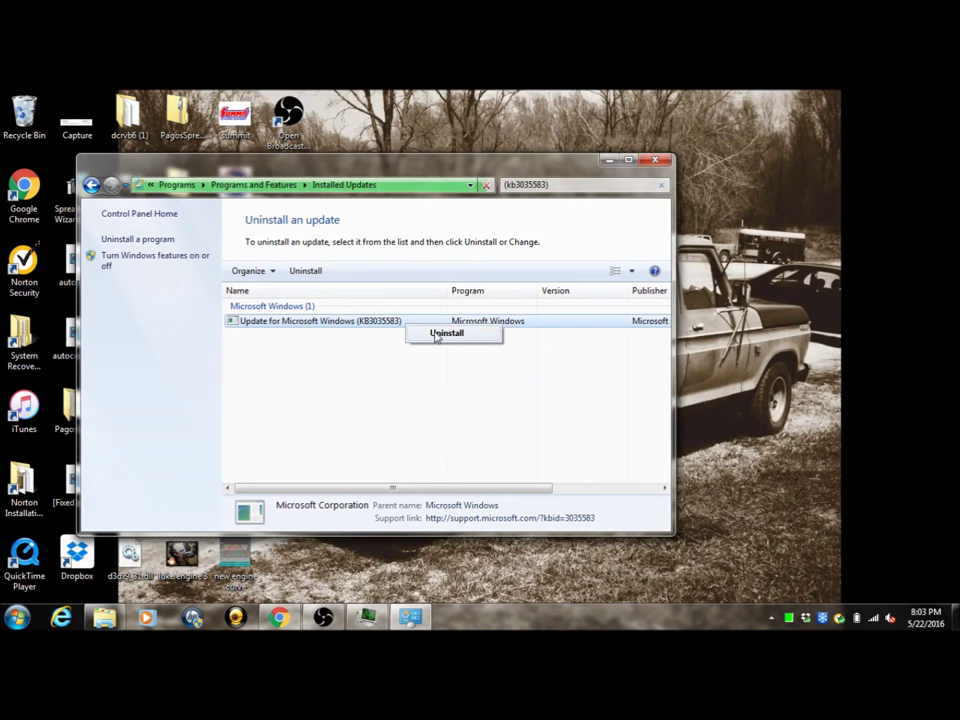
left_click(437, 336)
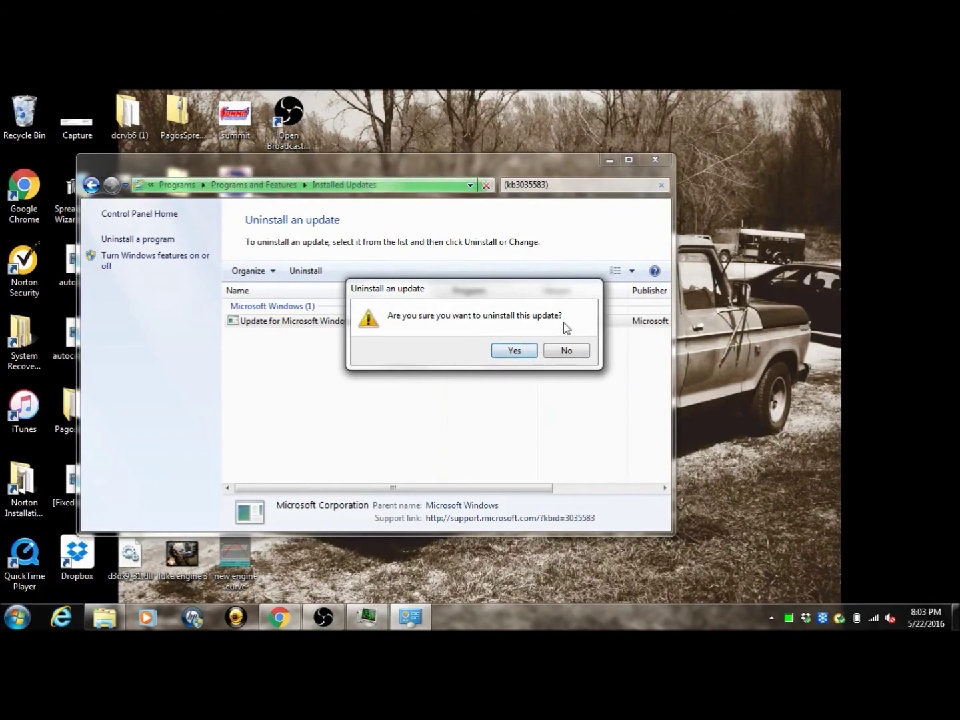
left_click(517, 351)
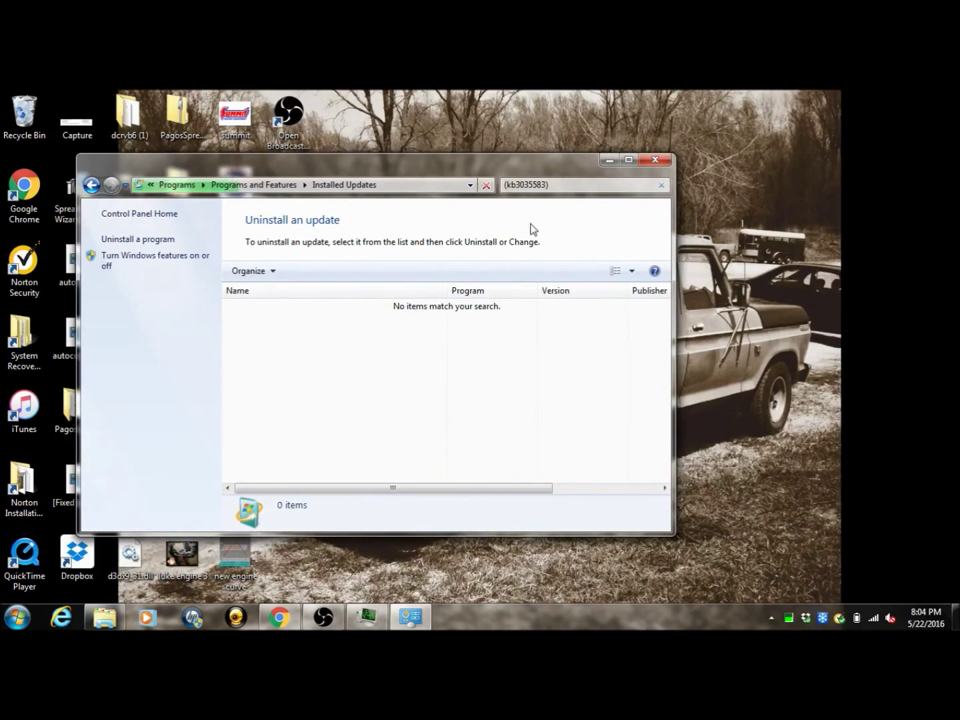
left_click(609, 161)
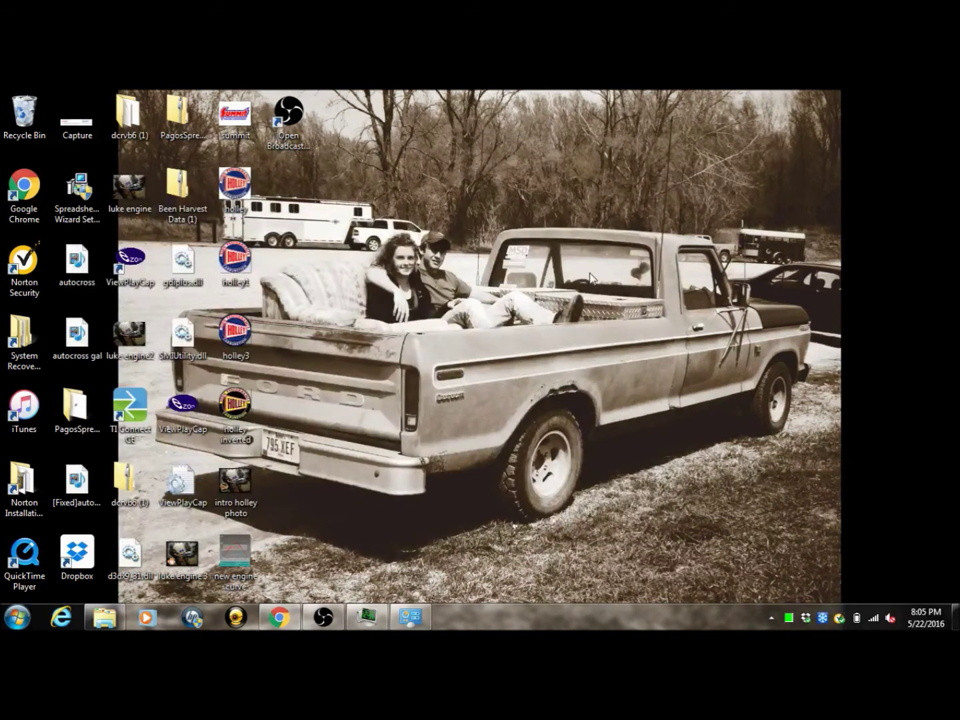